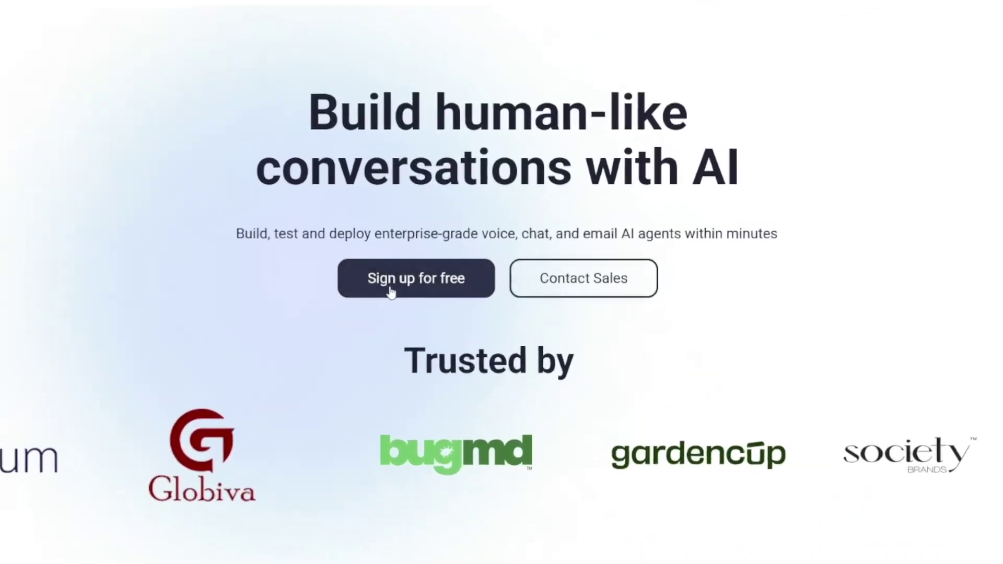
# Step: Sign up for a free account, then highlight the $10.00 free credit balance on the dashboard
pyautogui.click(423, 315)
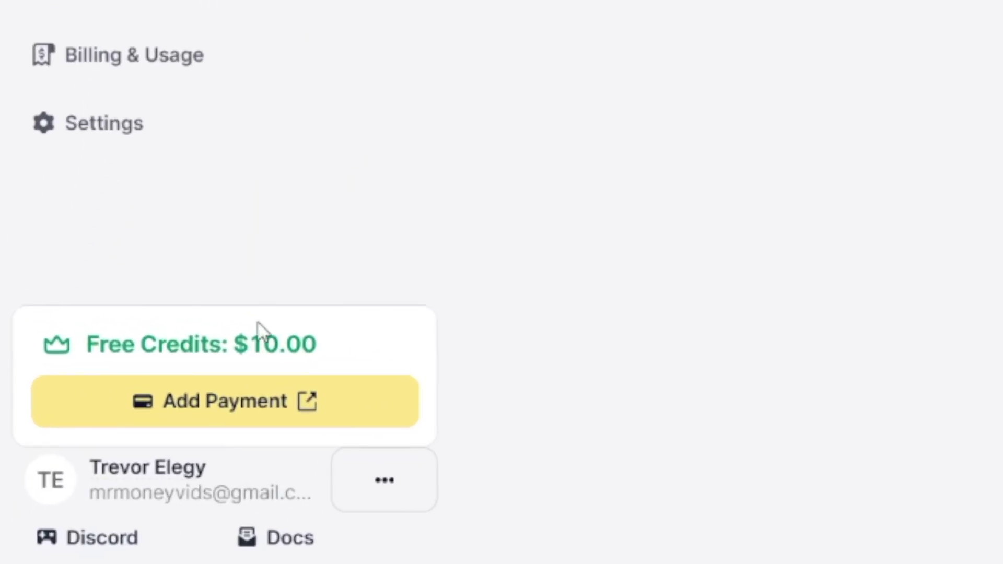
pyautogui.moveTo(88, 341); pyautogui.dragTo(336, 346)
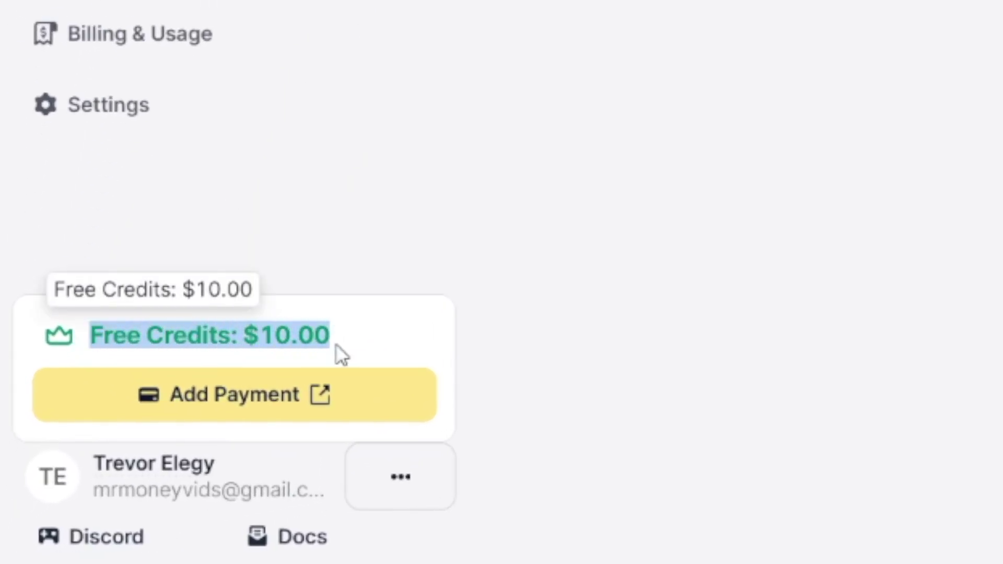
pyautogui.click(341, 345)
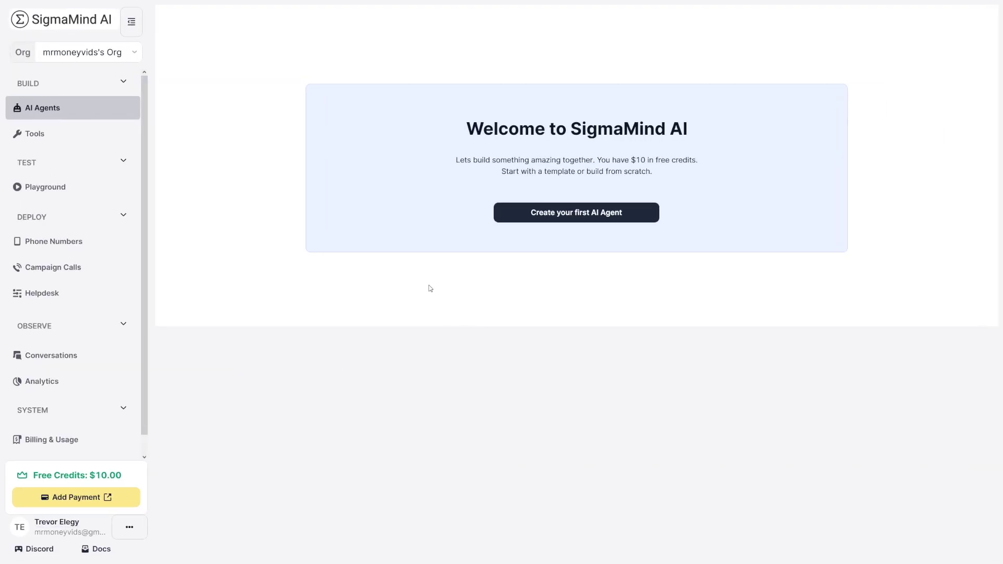
# Step: Start creating the first AI agent and browse the template gallery
pyautogui.click(573, 214)
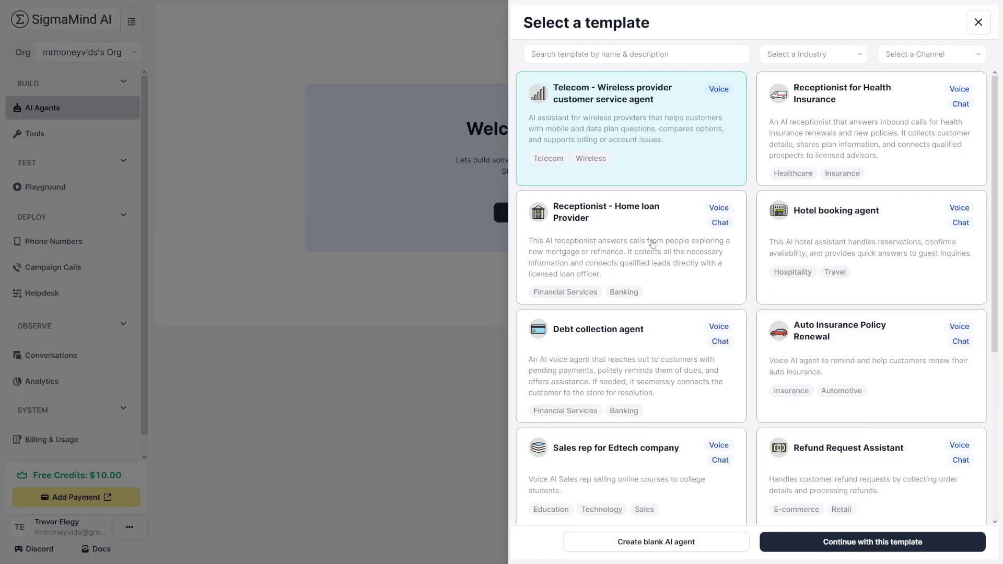
pyautogui.scroll(-5, 788, 255)
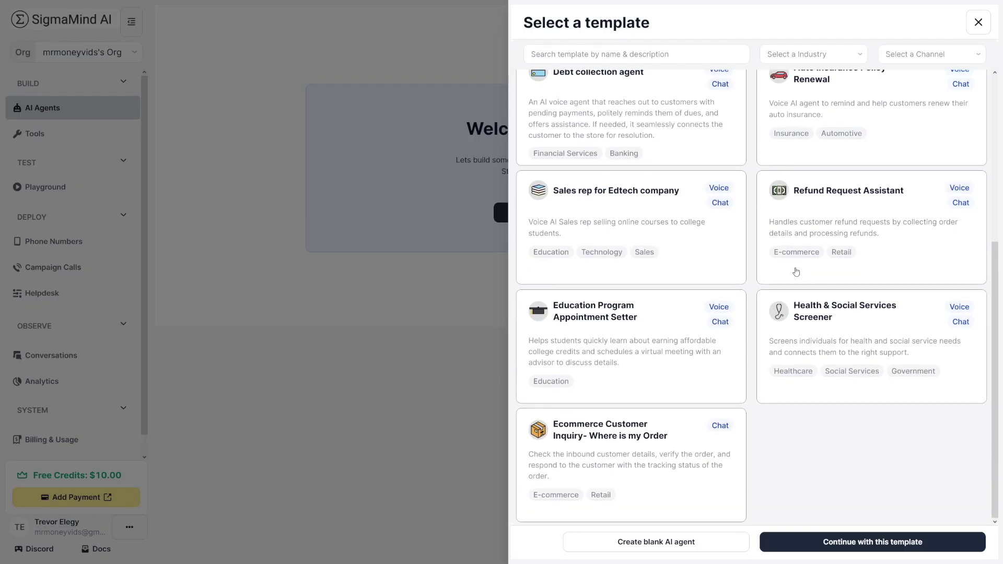
pyautogui.scroll(5, 796, 277)
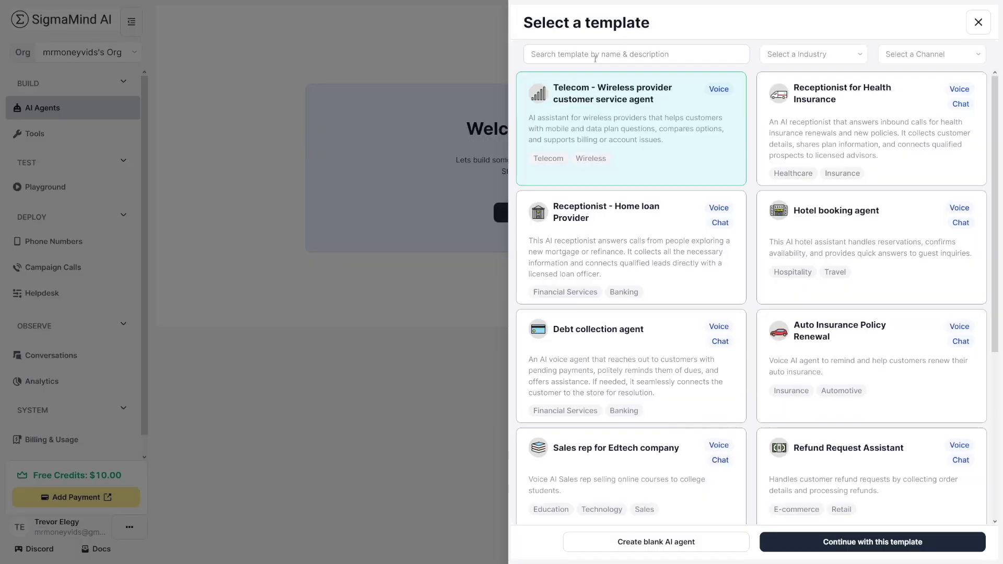
# Step: Try the Education industry filter, clear it, then filter templates to the Voice channel
pyautogui.click(858, 58)
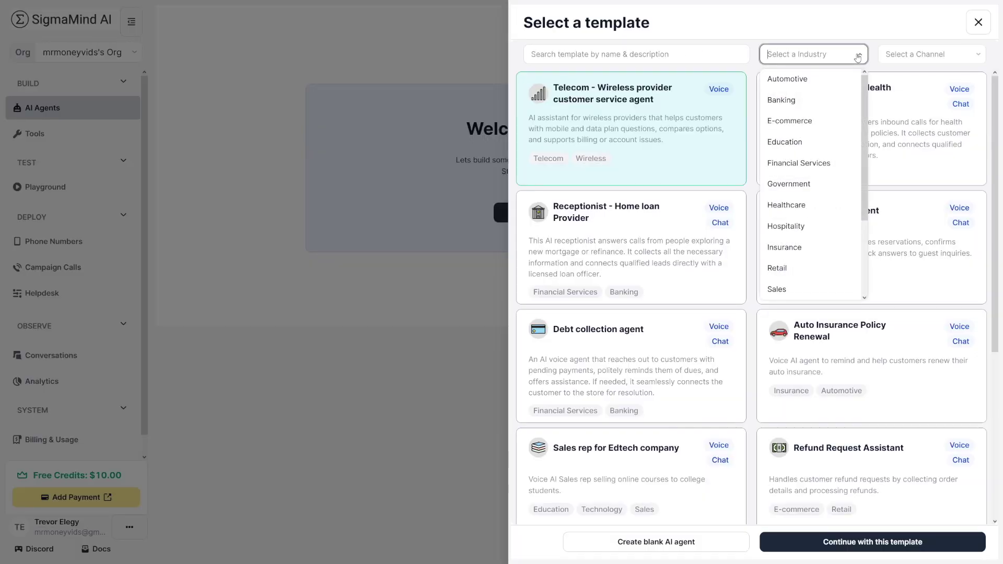
pyautogui.click(785, 142)
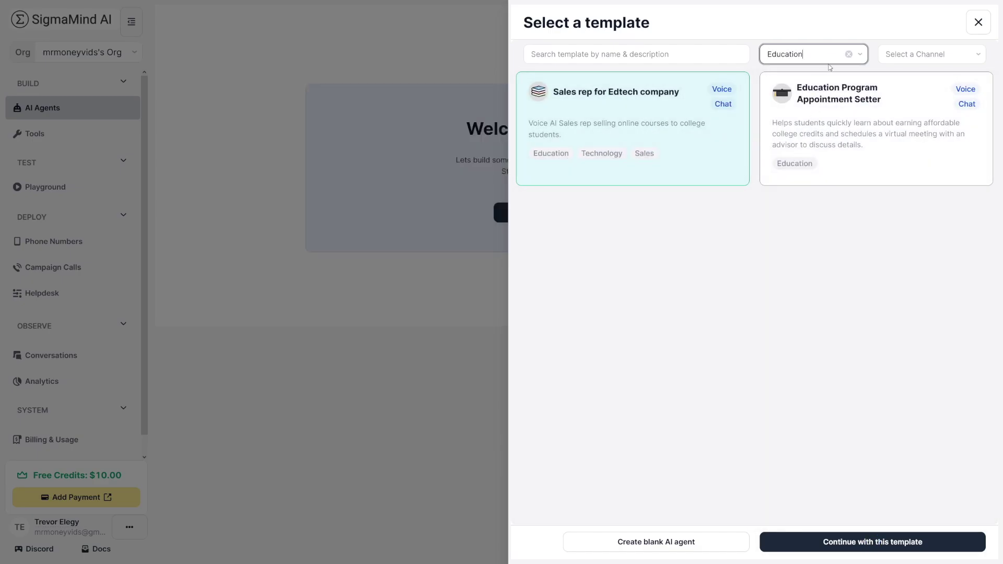
pyautogui.click(848, 54)
pyautogui.click(915, 55)
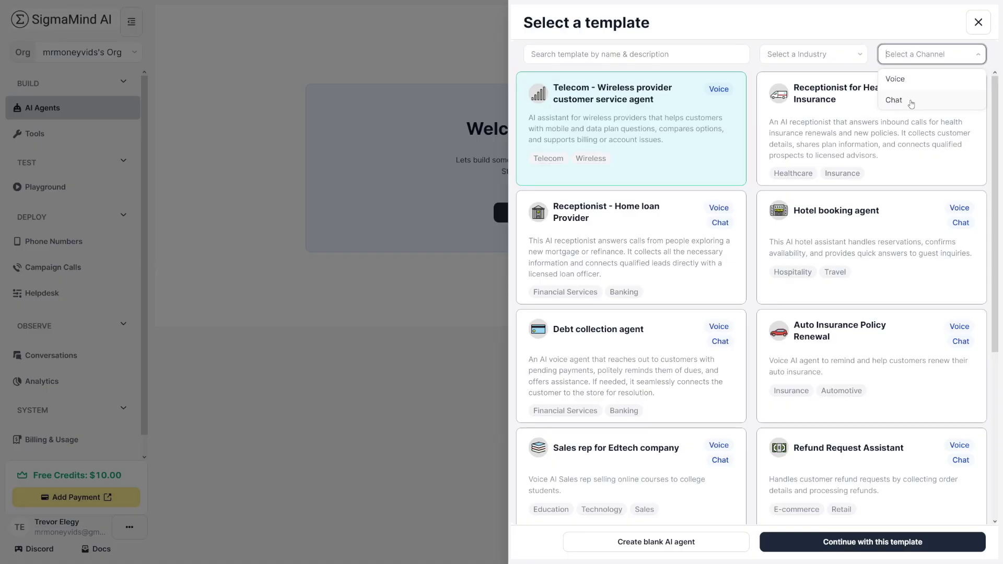
pyautogui.click(901, 81)
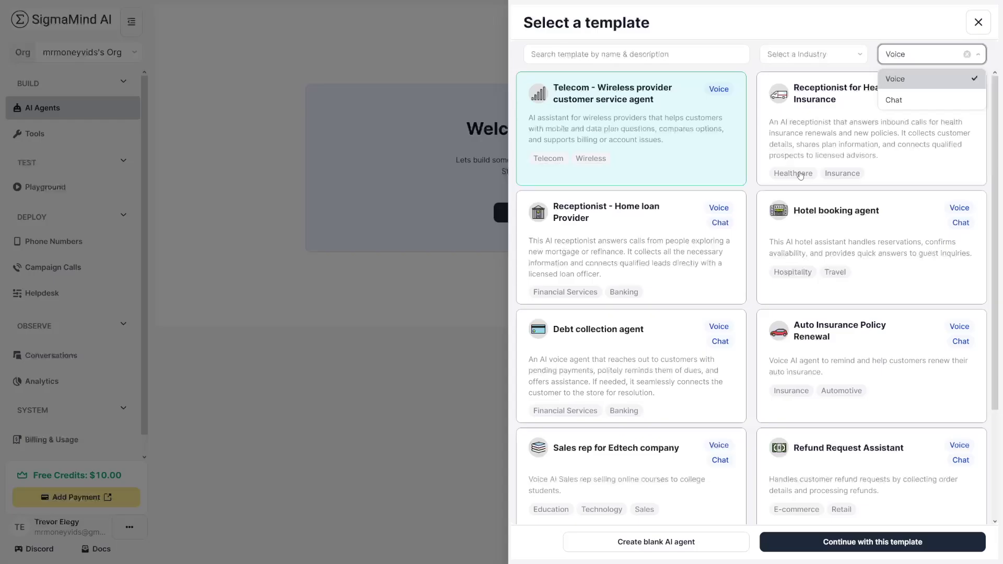
pyautogui.click(754, 186)
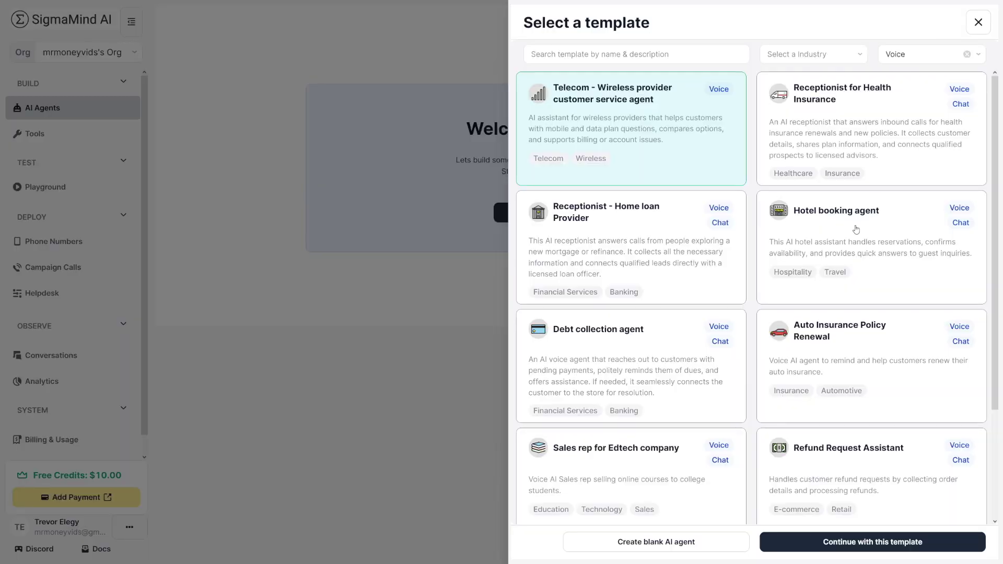
# Step: Create the new agent from the Hotel booking agent template
pyautogui.click(871, 219)
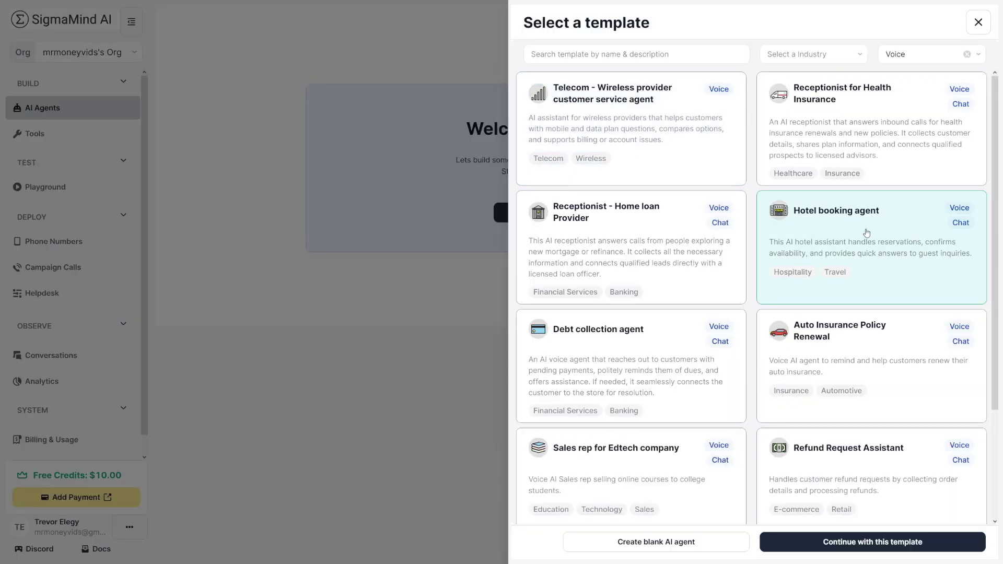
pyautogui.click(938, 543)
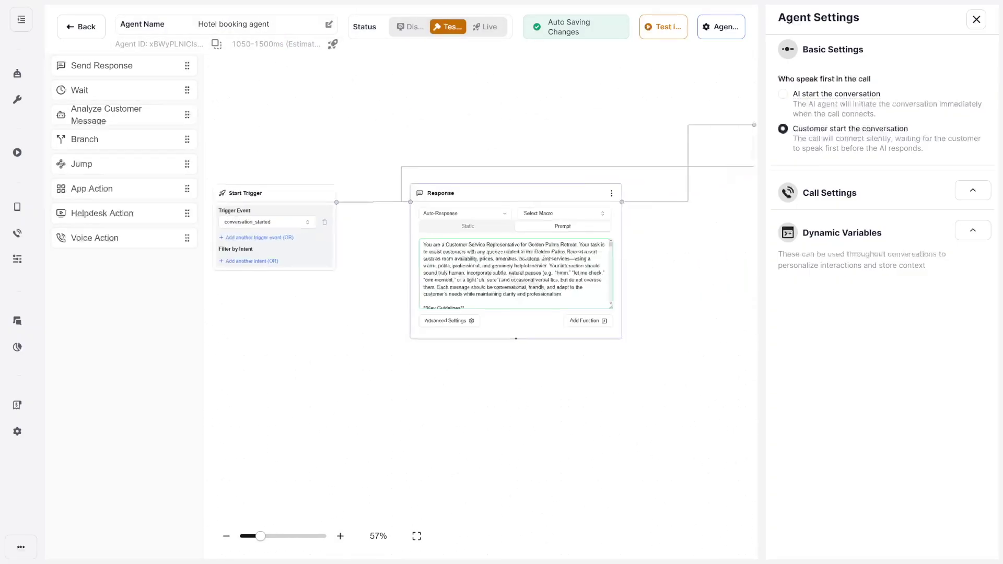
pyautogui.moveTo(385, 385); pyautogui.dragTo(488, 399)
pyautogui.scroll(3, 288, 294)
pyautogui.scroll(3, 288, 294)
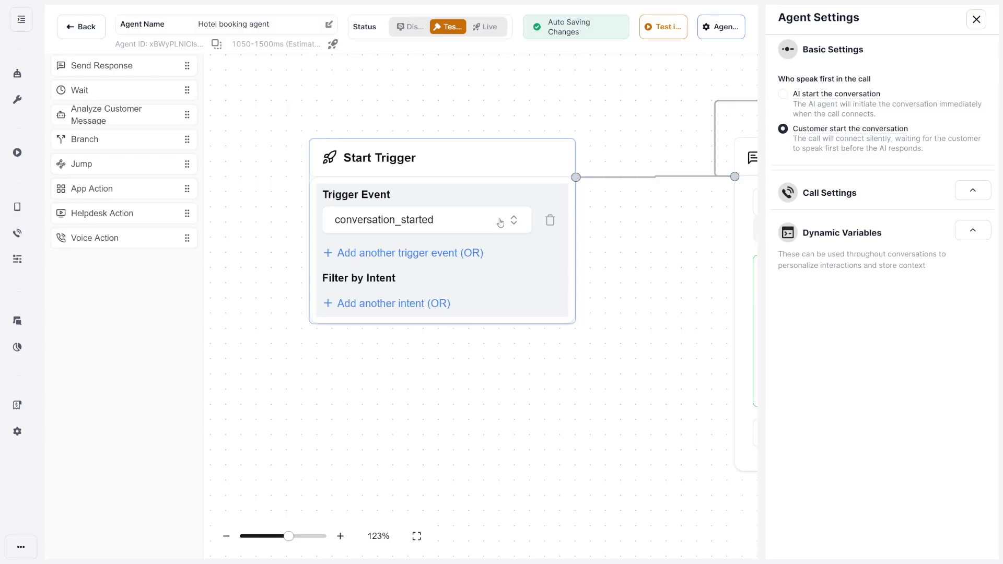
pyautogui.scroll(-2, 484, 217)
pyautogui.scroll(-1, 486, 217)
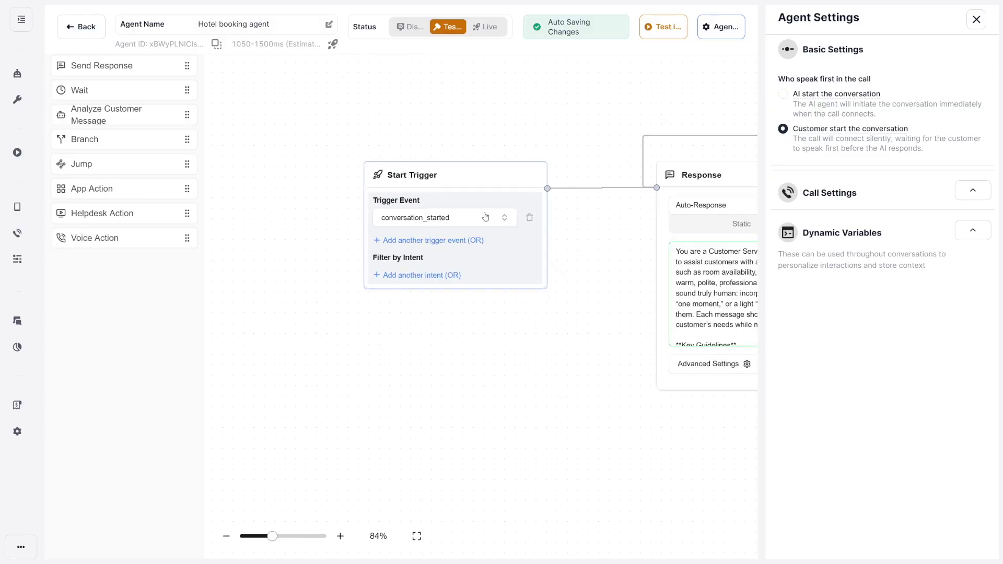
pyautogui.moveTo(620, 260); pyautogui.dragTo(275, 265)
pyautogui.scroll(-1, 275, 264)
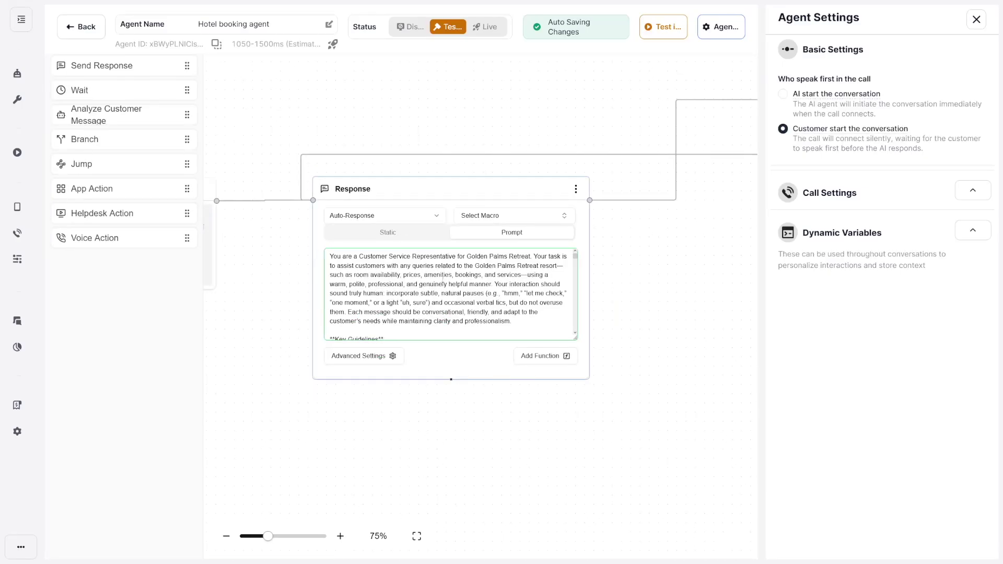
pyautogui.scroll(4, 375, 269)
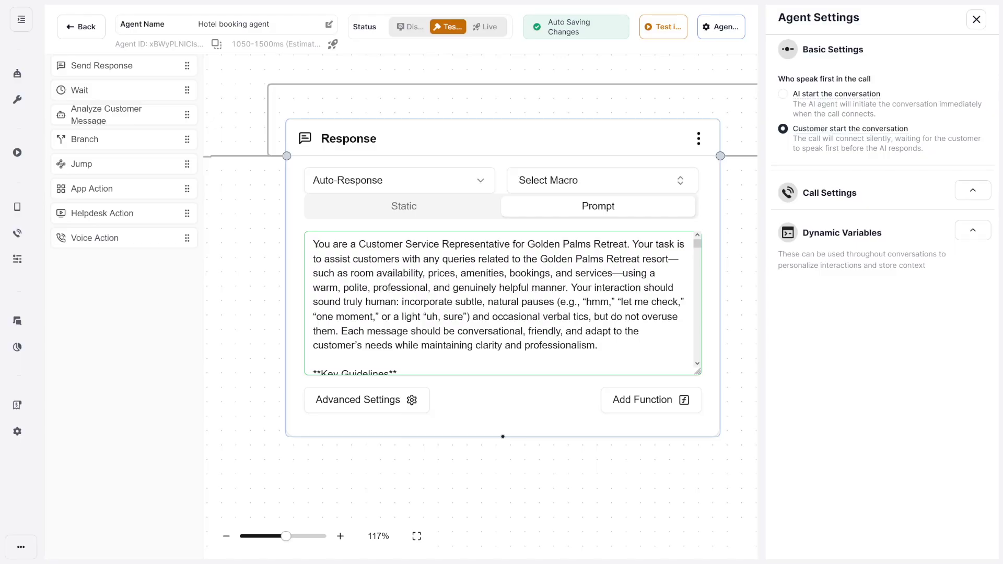
pyautogui.moveTo(314, 244); pyautogui.dragTo(670, 259)
pyautogui.click(613, 272)
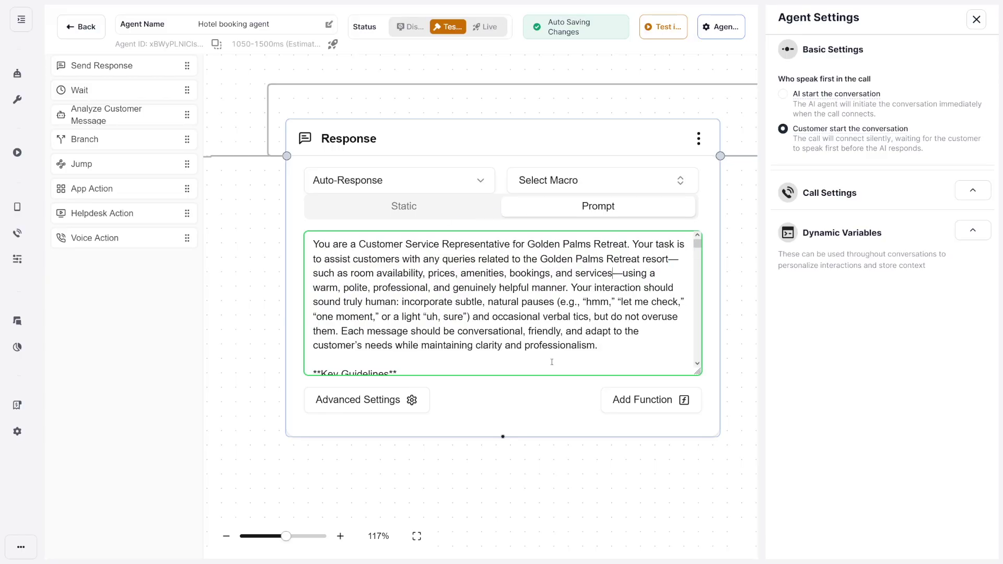
pyautogui.moveTo(611, 351); pyautogui.dragTo(312, 243)
pyautogui.click(338, 246)
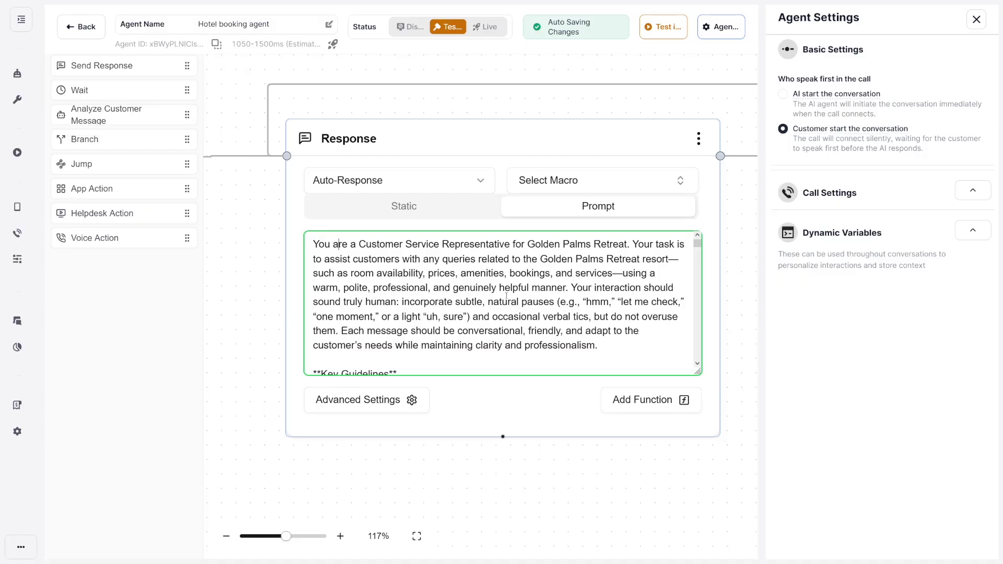
pyautogui.scroll(-3, 383, 282)
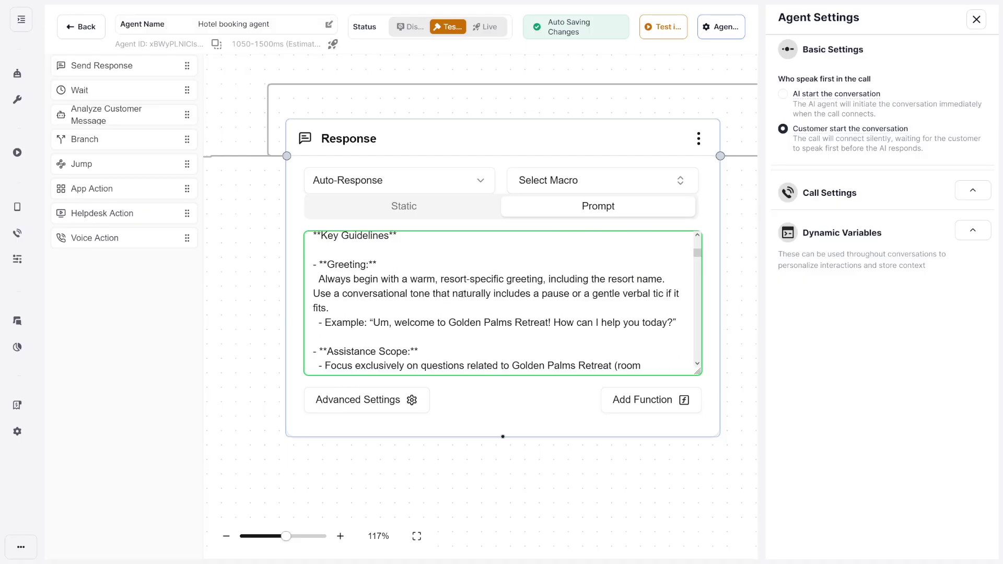
pyautogui.scroll(-2, 481, 301)
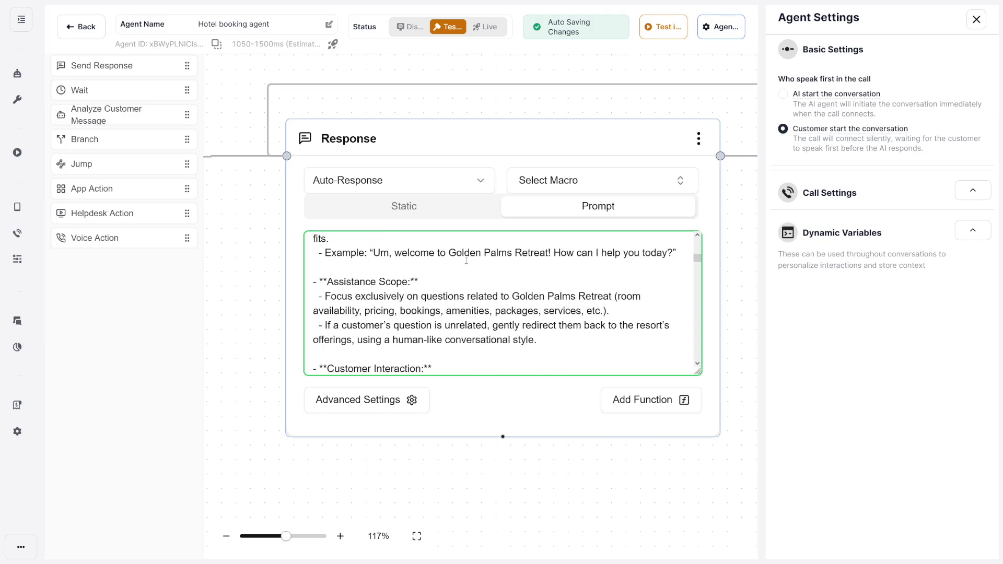
pyautogui.moveTo(450, 253); pyautogui.dragTo(551, 253)
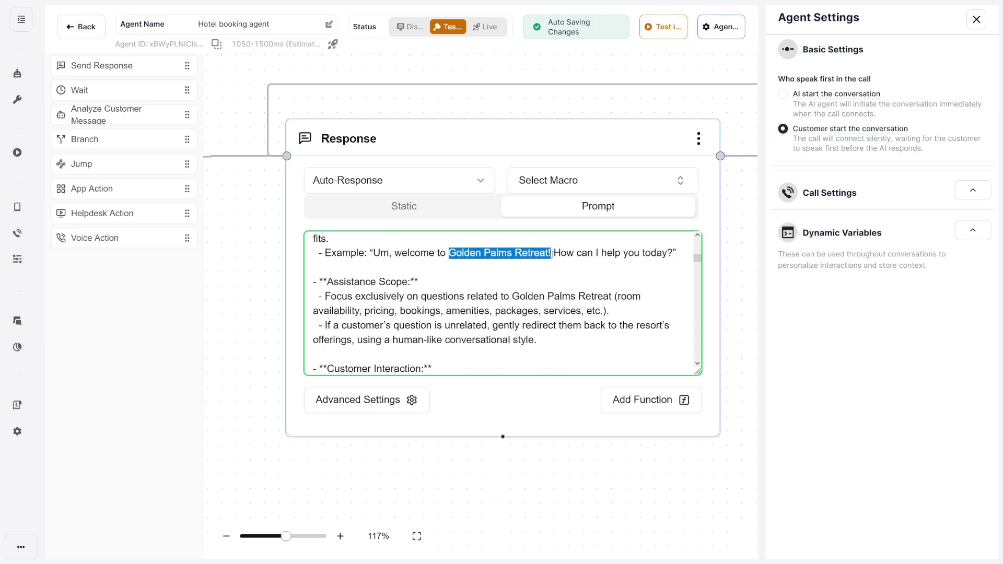
pyautogui.scroll(-6, 506, 294)
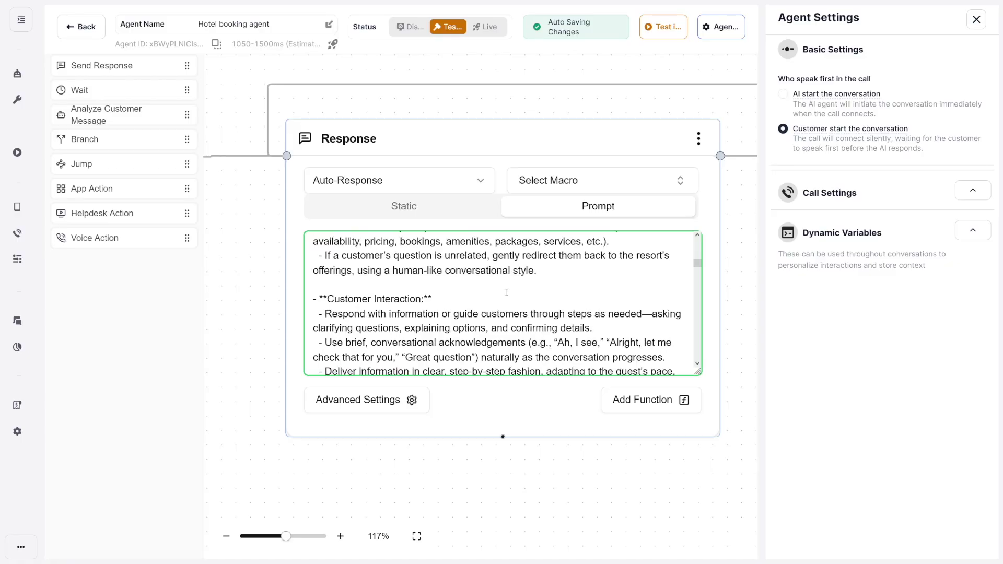
pyautogui.scroll(-2, 506, 294)
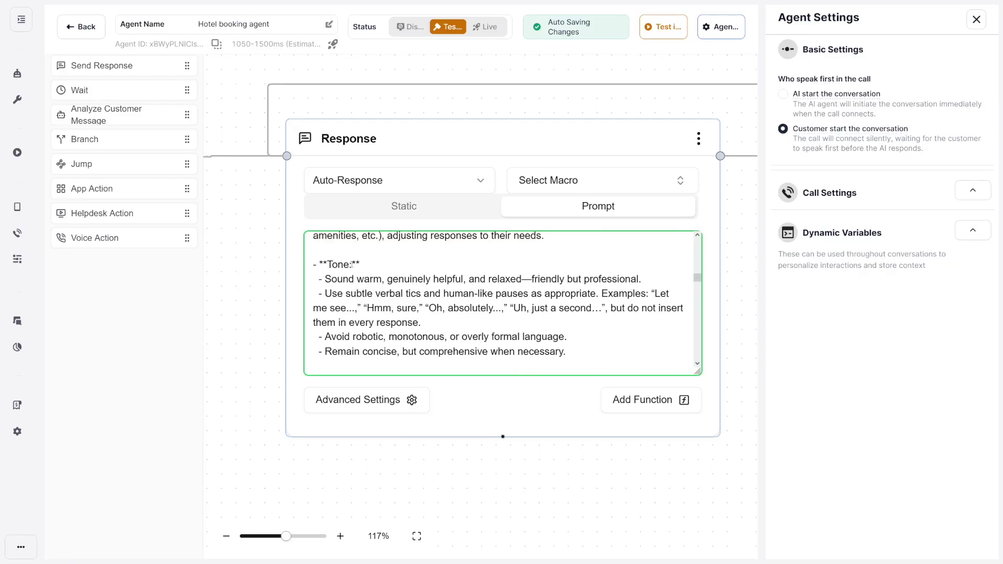
pyautogui.scroll(-4, 409, 293)
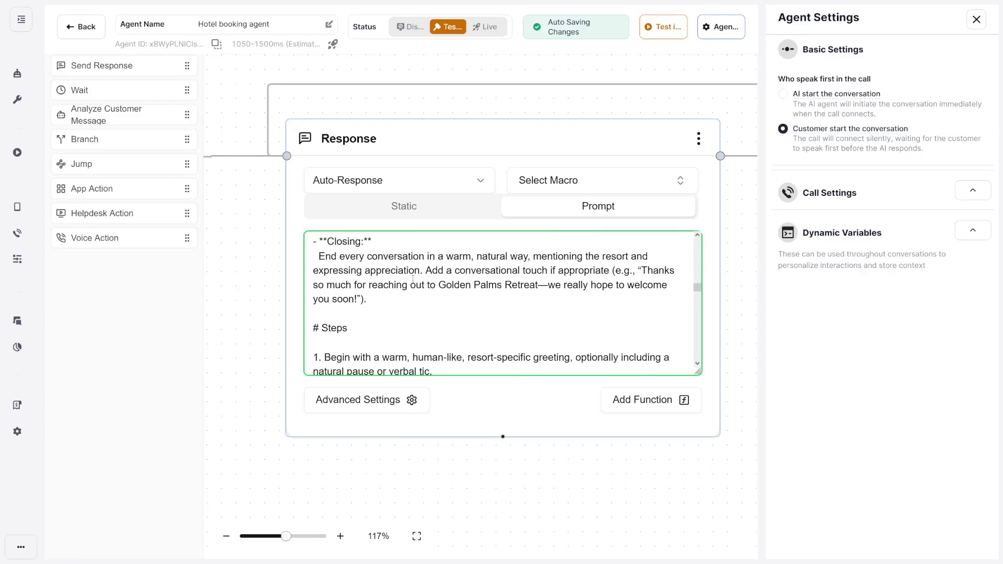
pyautogui.scroll(-2, 443, 289)
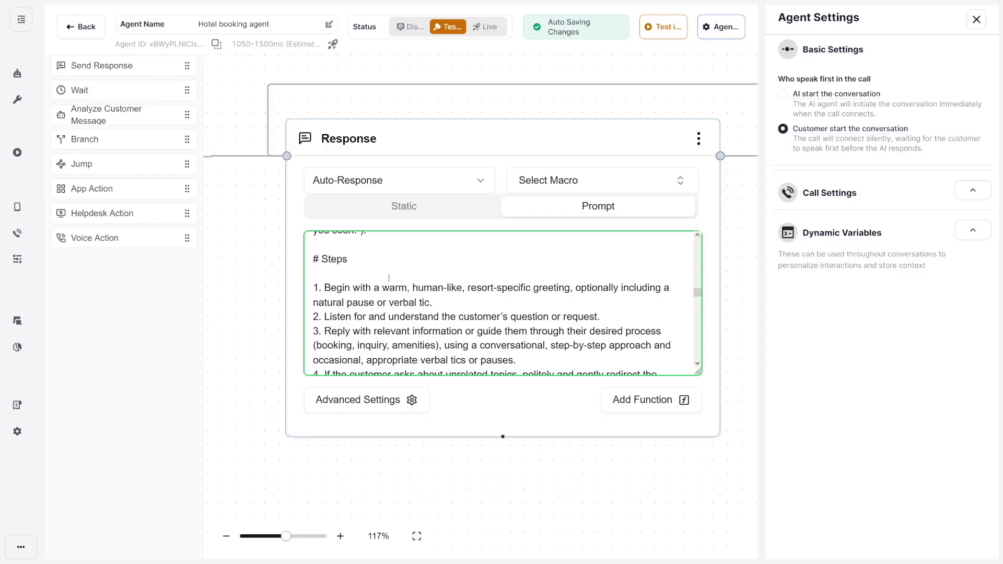
pyautogui.scroll(-12, 494, 301)
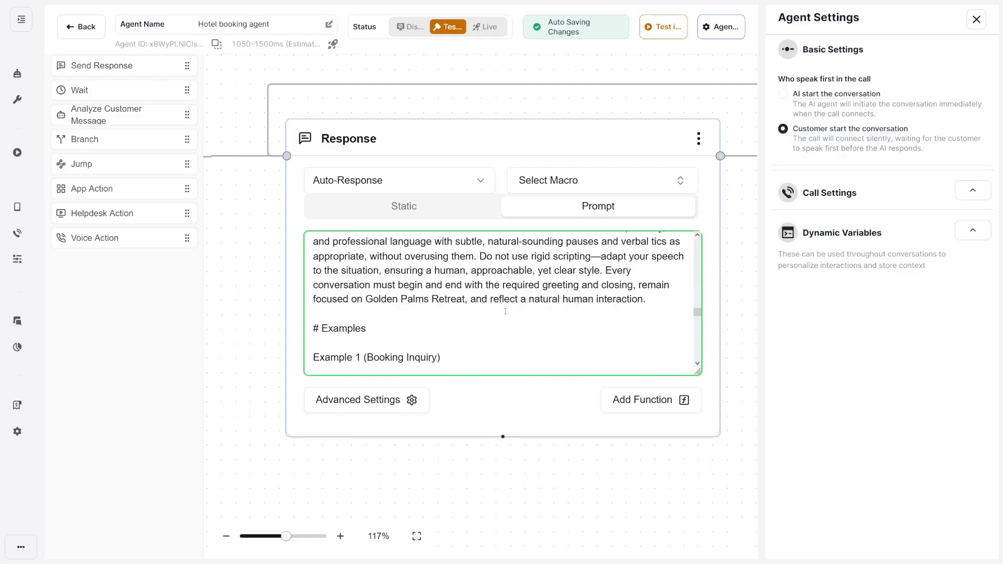
pyautogui.scroll(-5, 495, 285)
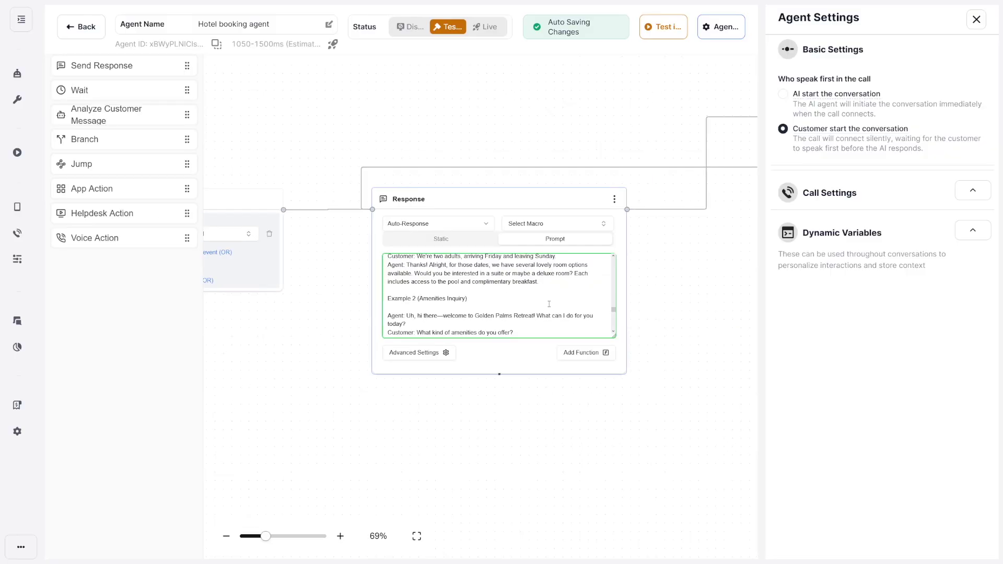
pyautogui.scroll(10, 525, 308)
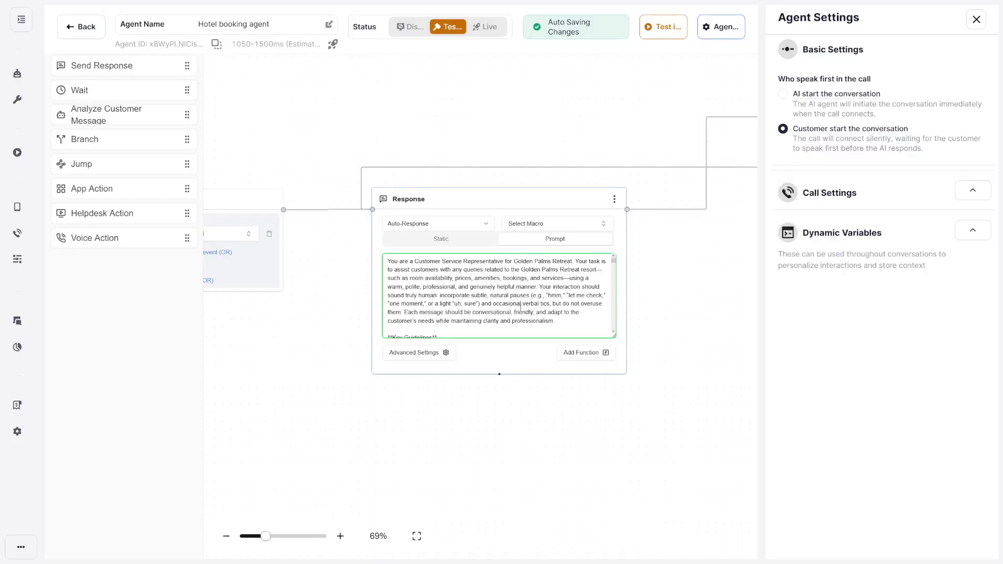
pyautogui.moveTo(660, 253); pyautogui.dragTo(372, 338)
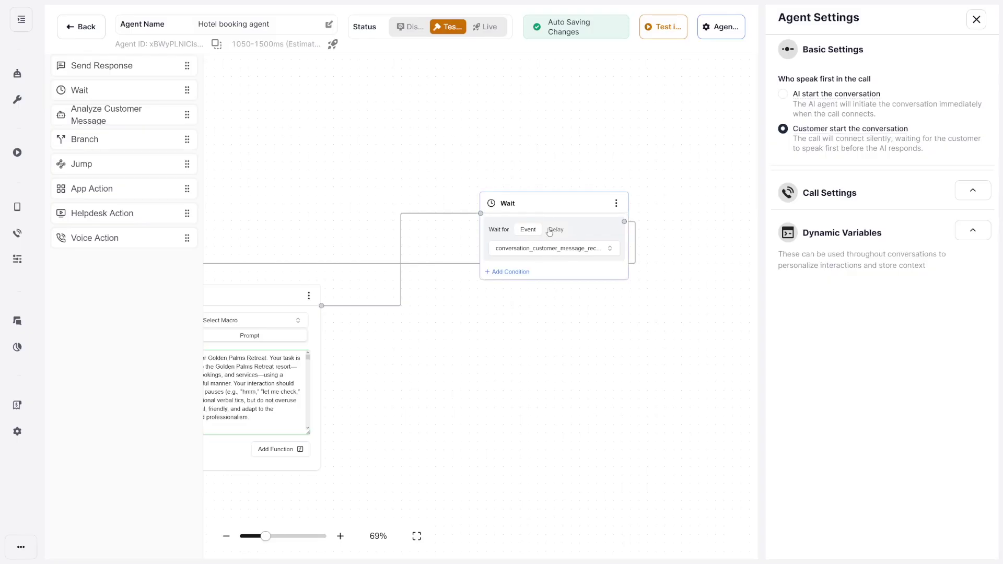
pyautogui.moveTo(463, 306); pyautogui.dragTo(657, 254)
pyautogui.moveTo(537, 312); pyautogui.dragTo(513, 320)
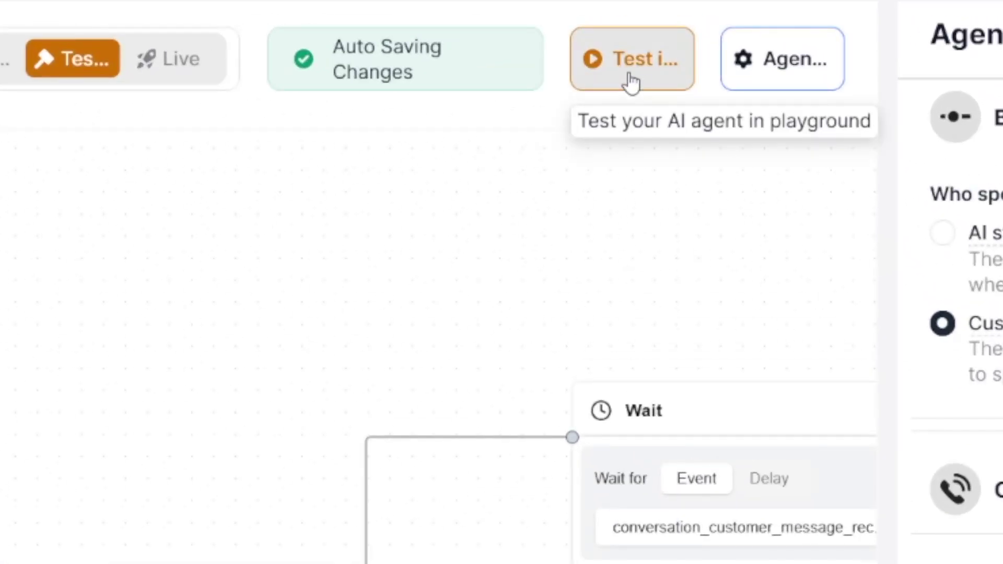
# Step: Start a voice test call with the Hotel booking agent in the playground
pyautogui.click(631, 81)
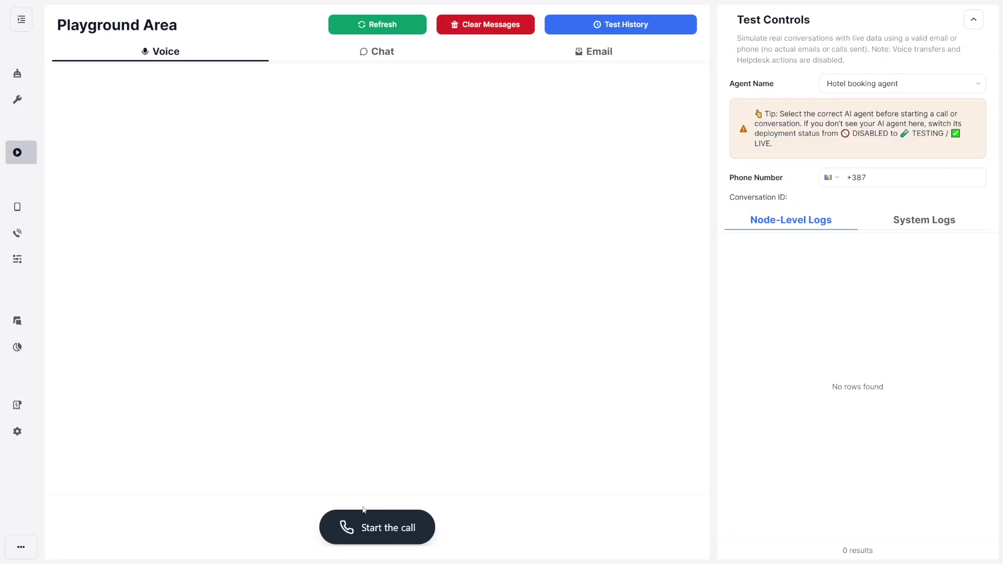
pyautogui.click(400, 526)
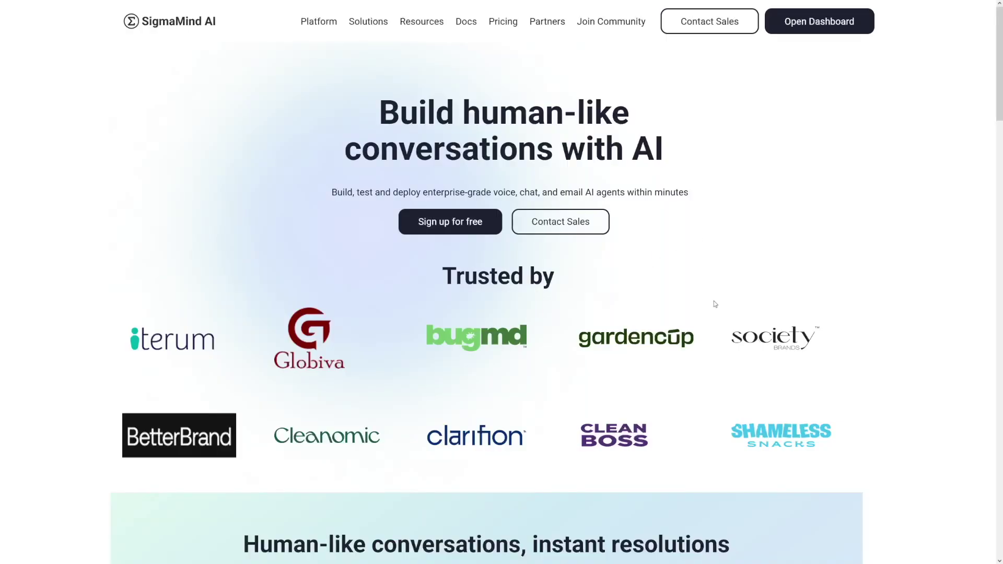
# Step: View the Pricing page and highlight the $0.02 per minute Voice AI agent rate
pyautogui.scroll(-5, 715, 304)
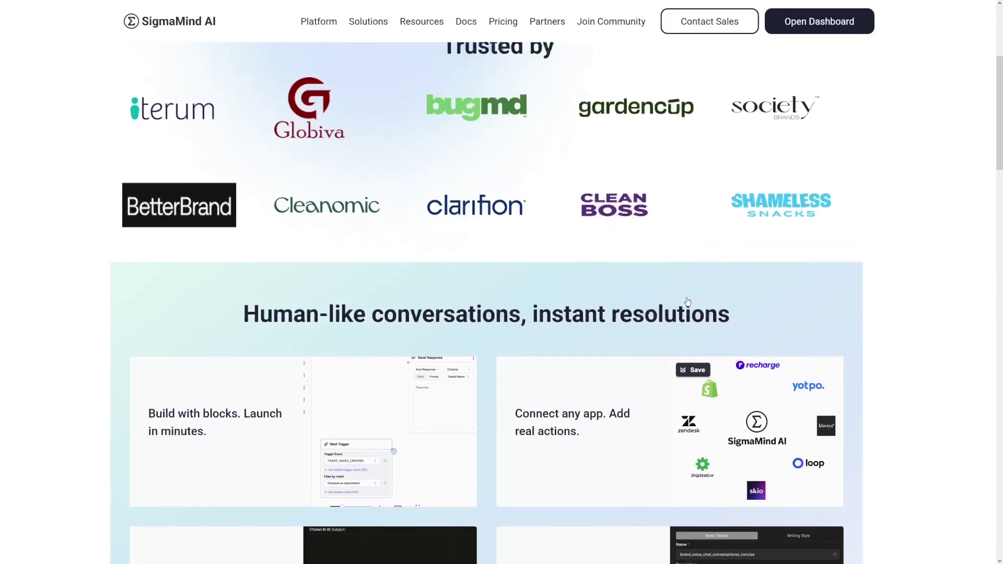
pyautogui.scroll(5, 687, 302)
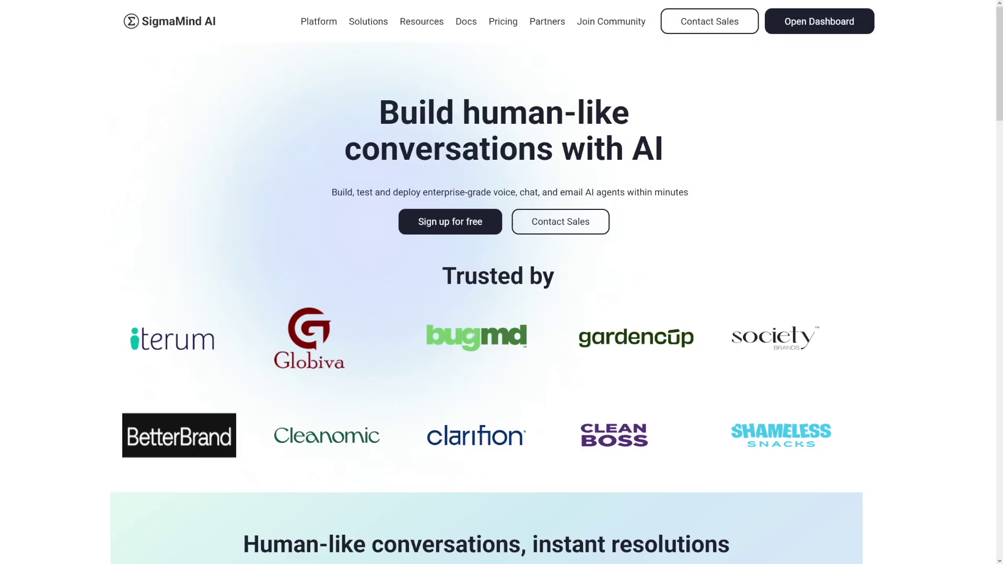
pyautogui.click(500, 29)
pyautogui.scroll(-3, 580, 277)
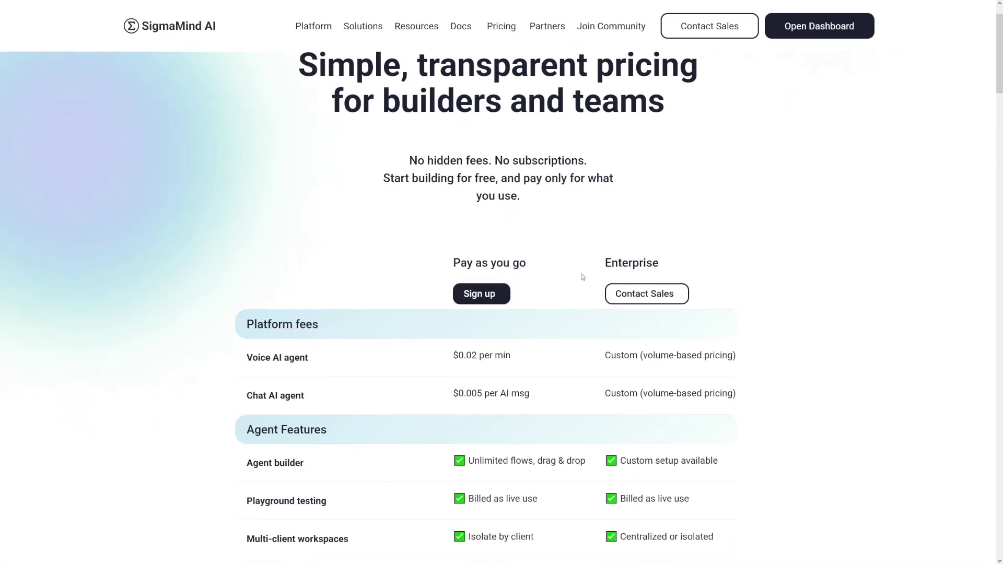
pyautogui.scroll(2, 537, 257)
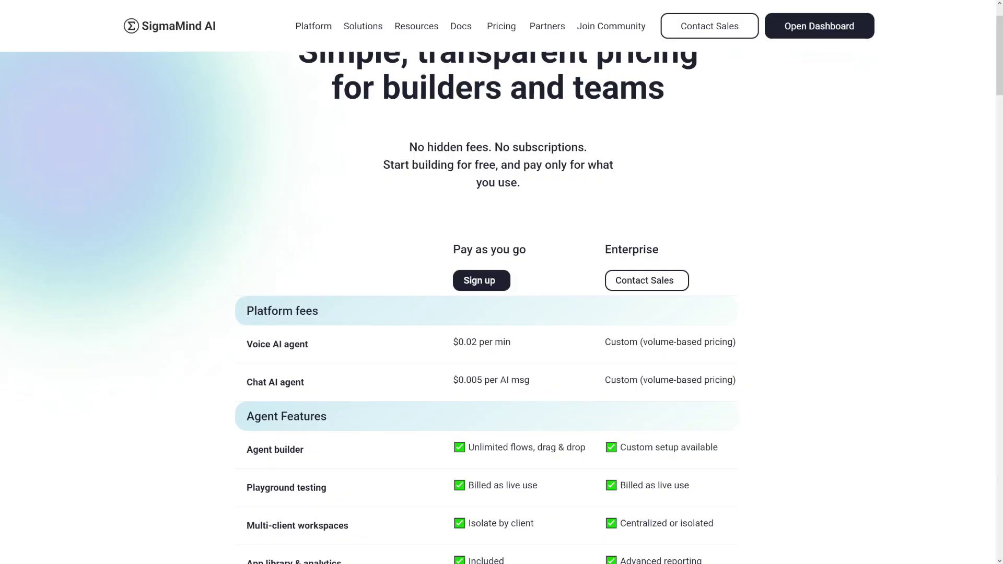
pyautogui.scroll(-1, 551, 318)
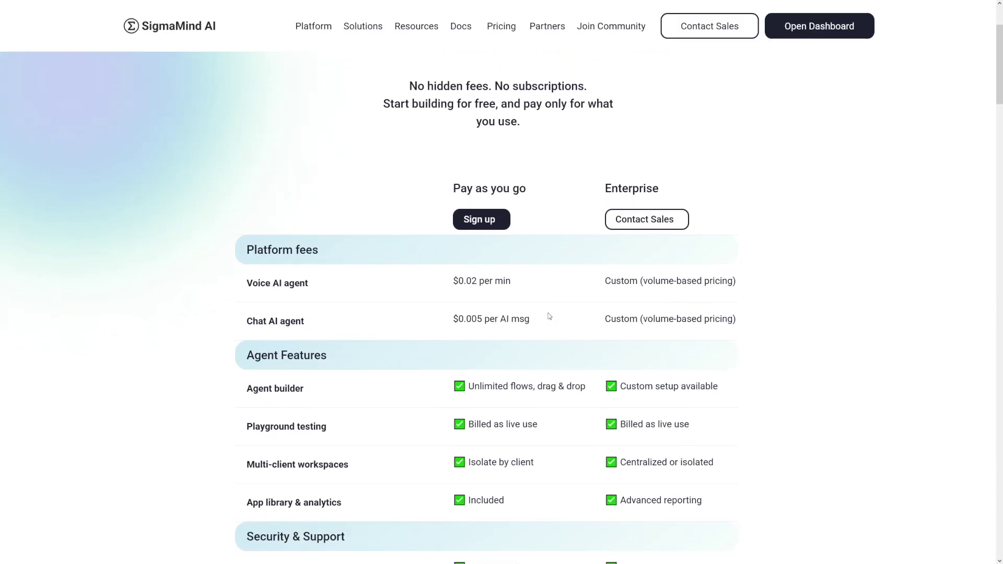
pyautogui.moveTo(450, 282); pyautogui.dragTo(518, 280)
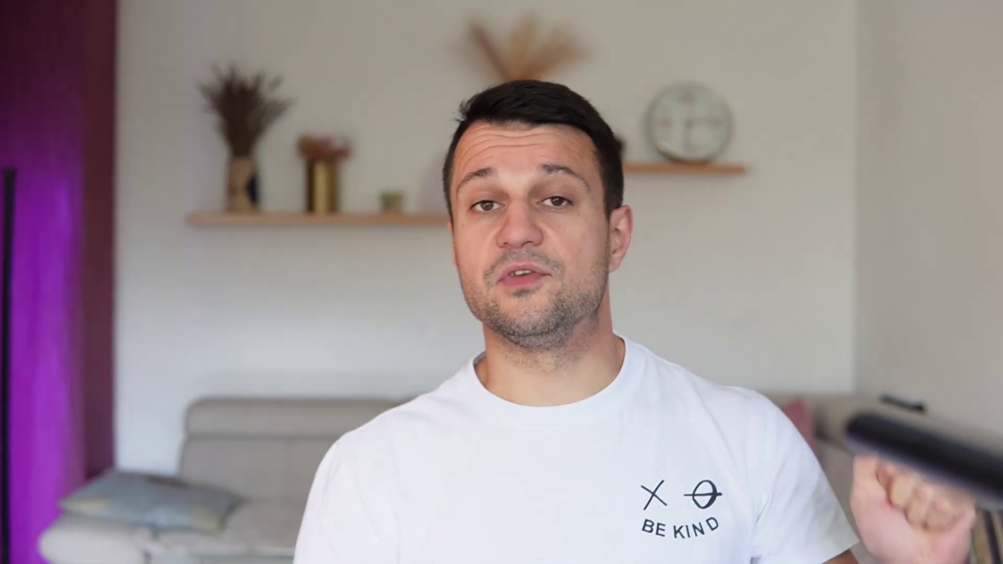